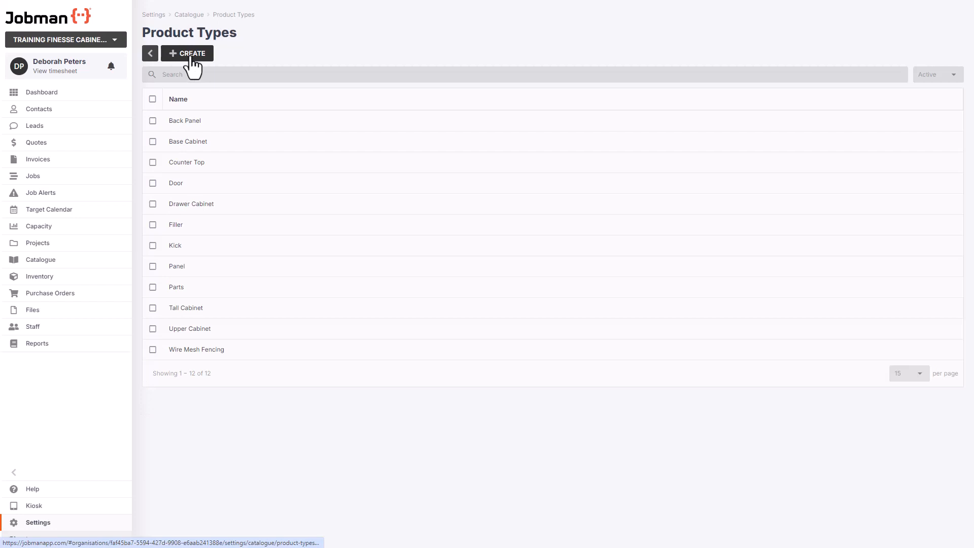
Create a new product type named Laundry Cabinet.
click(192, 55)
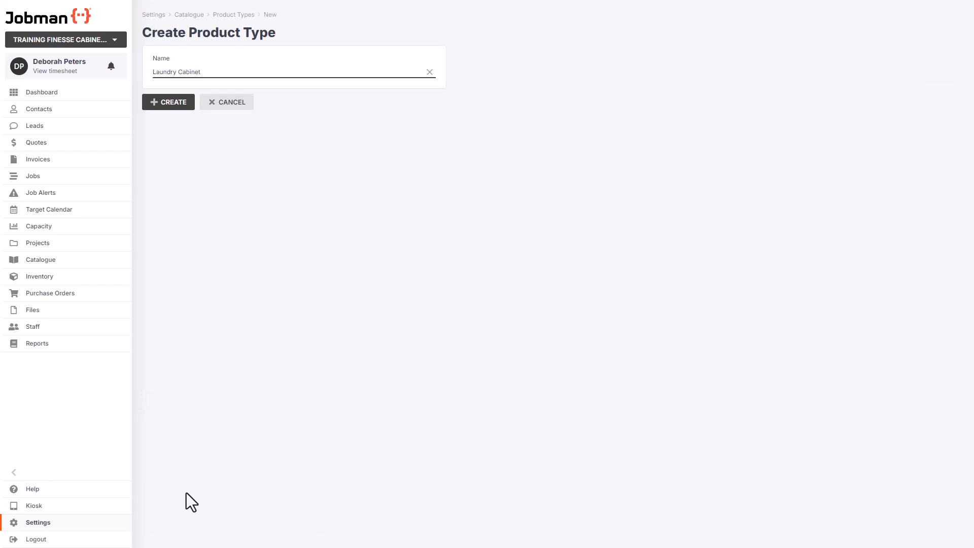
click(168, 103)
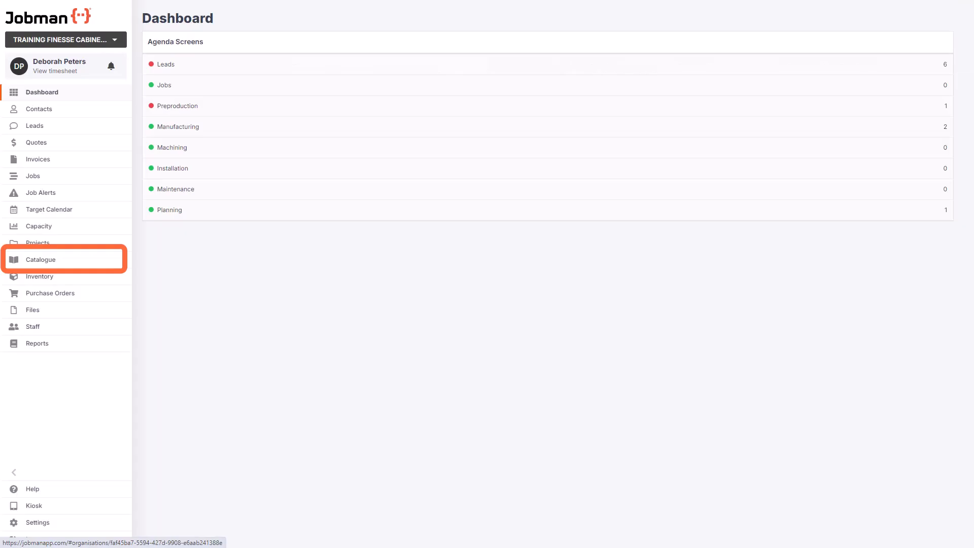
Open the catalogue's materials list and start a new material entry.
click(50, 269)
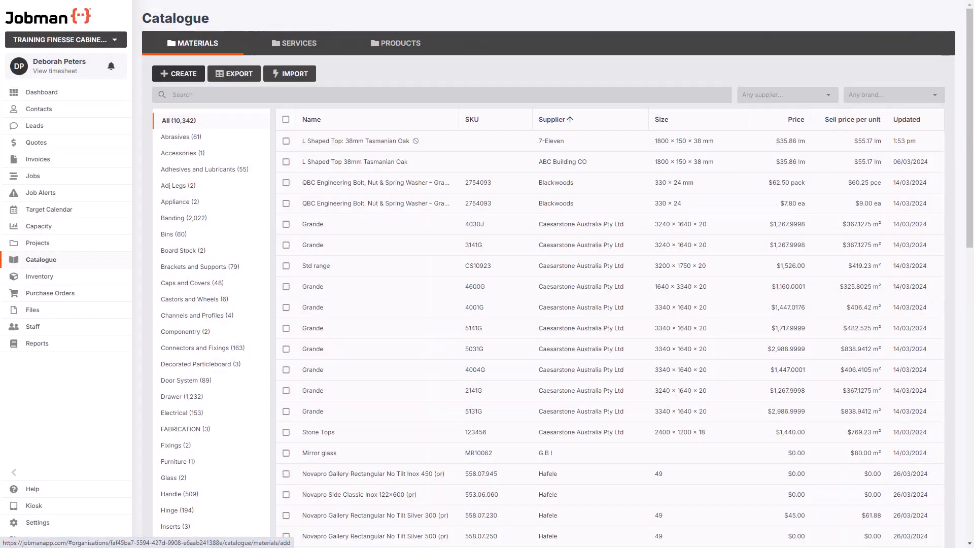
click(179, 74)
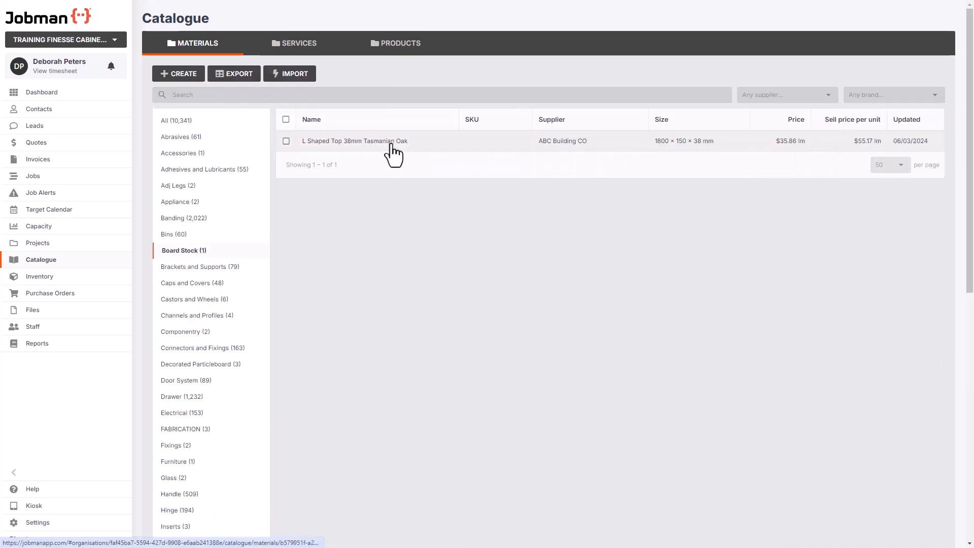
Make a copy of the Board Stock material L Shaped Top 38mm Tasmanian Oak with the same properties.
click(393, 144)
click(398, 88)
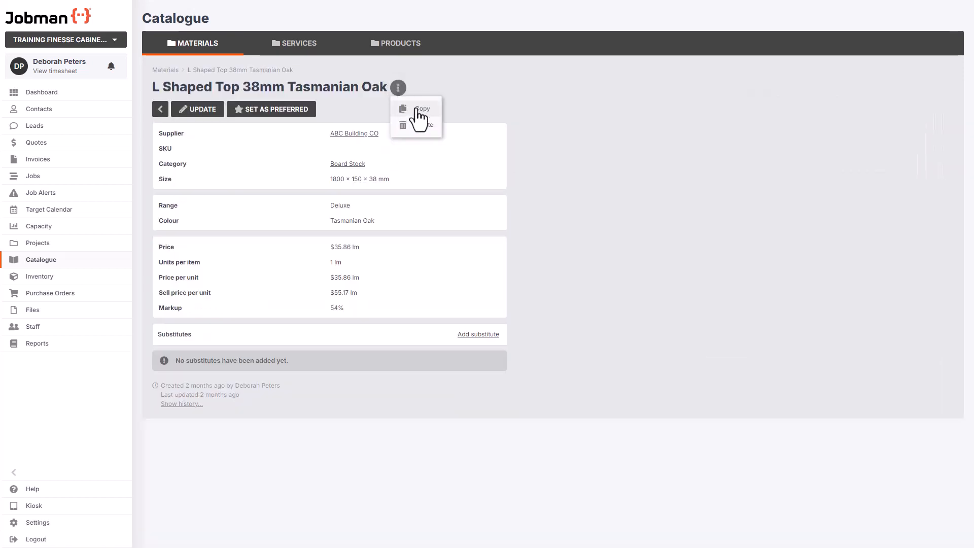
click(418, 109)
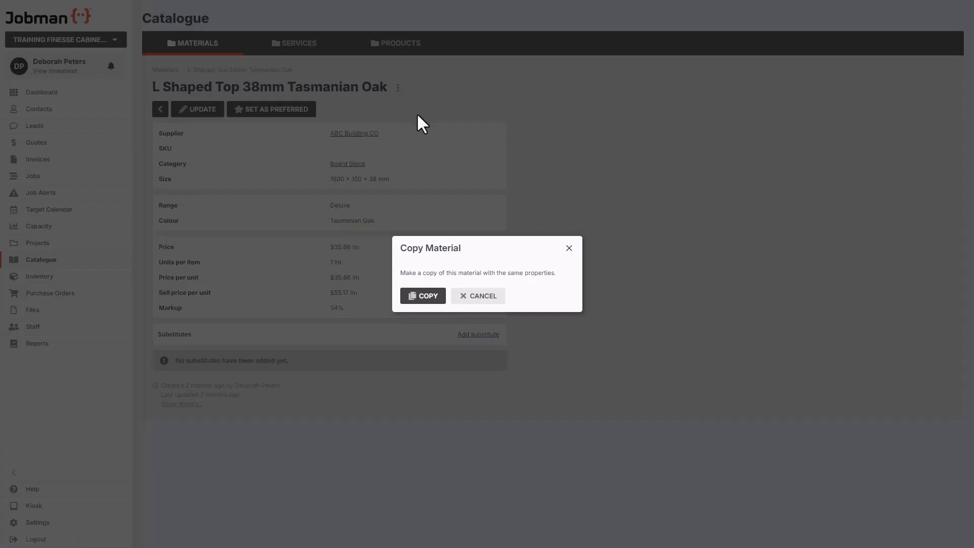
click(427, 297)
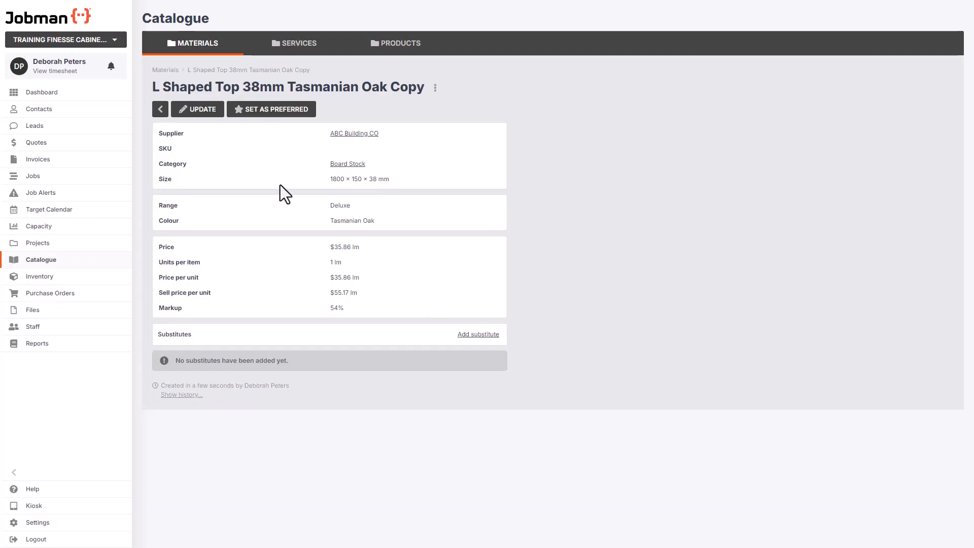
Edit the copied Tasmanian Oak material, clearing its supplier and setting its brand to Quote Pricing.
click(209, 113)
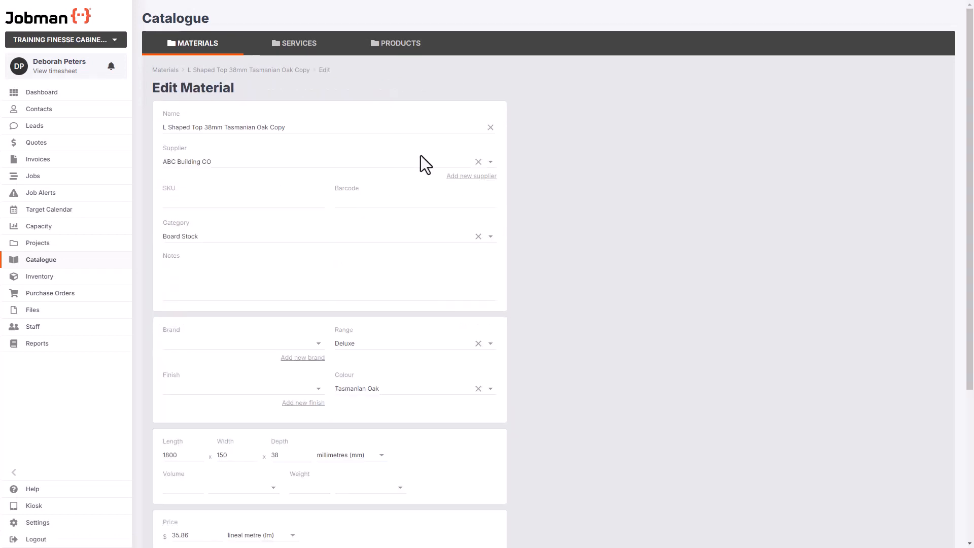
click(478, 162)
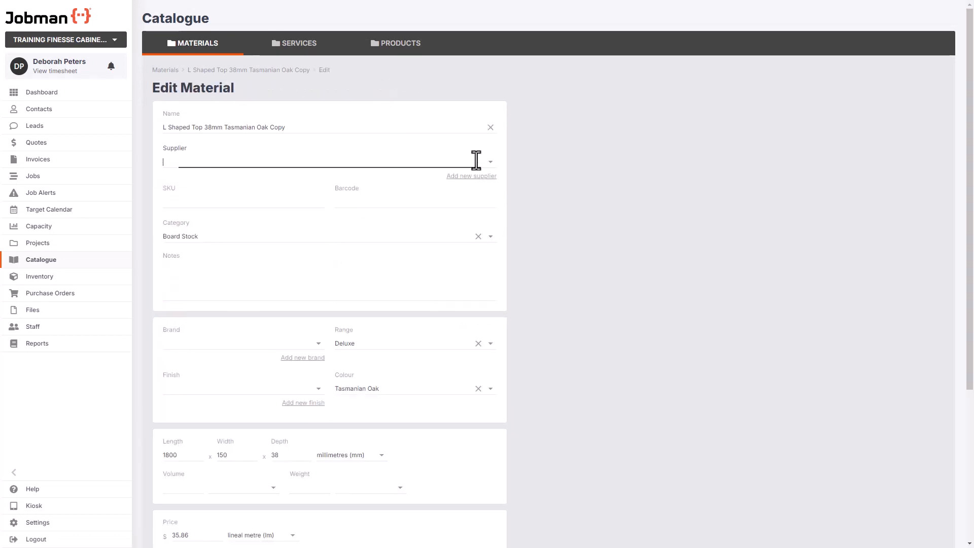
click(318, 344)
click(271, 407)
Set the copied material's status to Not available to order and save the changes.
scroll(279, 411, down, 5)
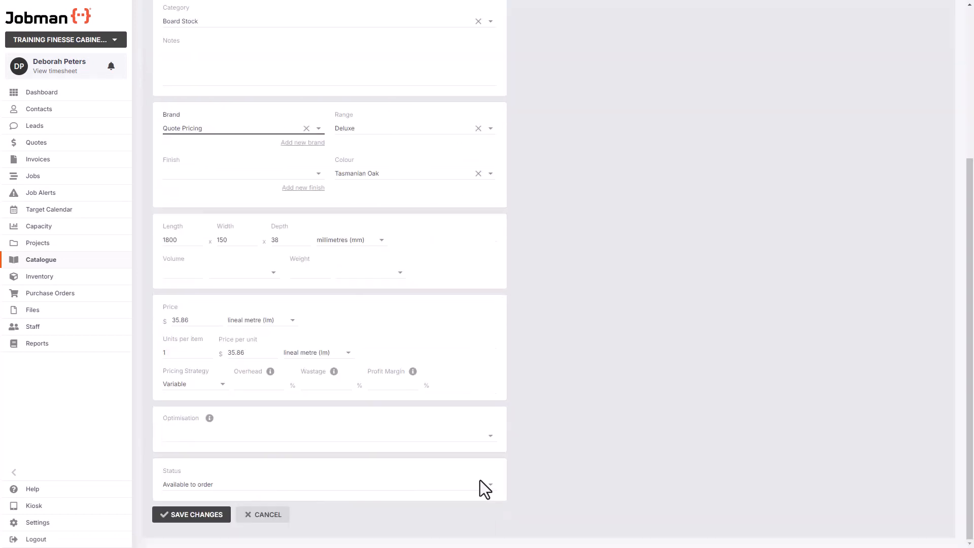
click(491, 495)
click(300, 455)
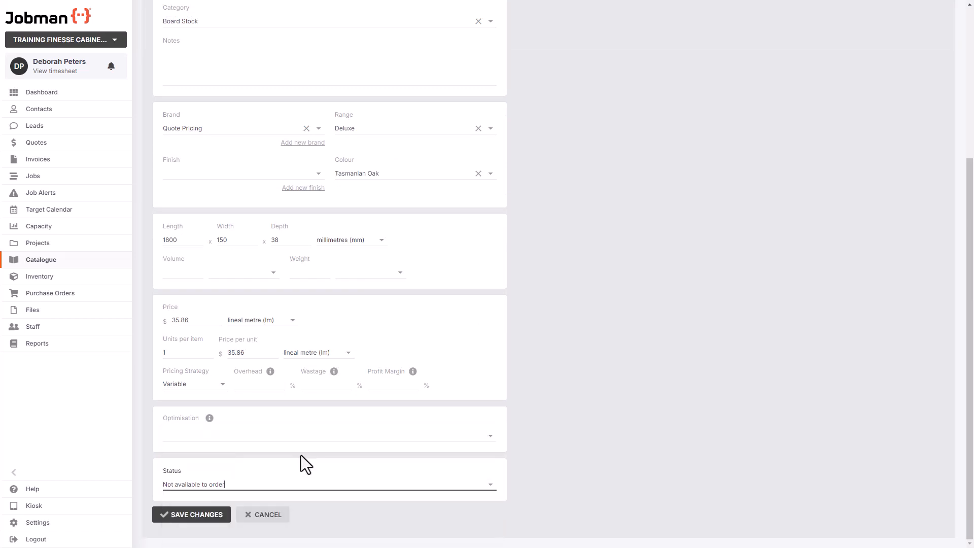
click(193, 516)
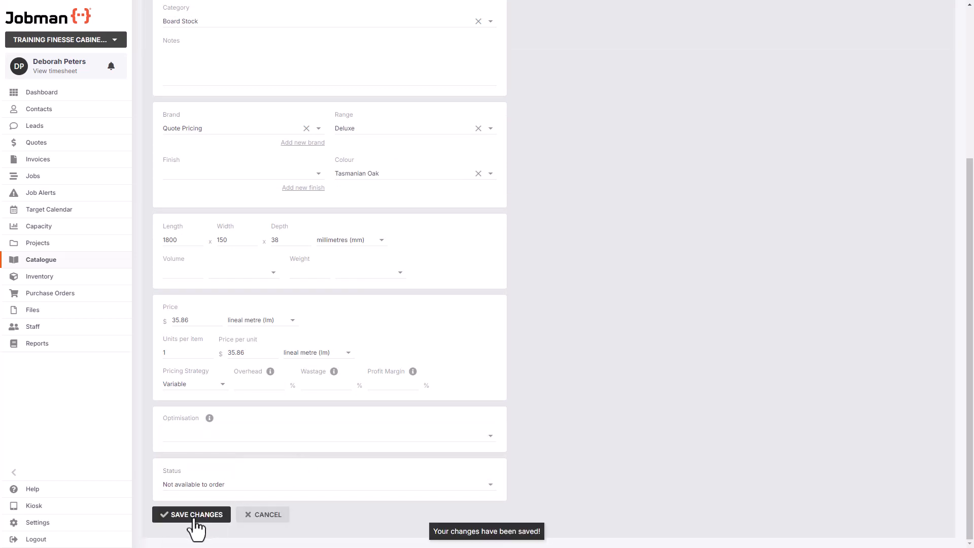
Create and start a materials import from material-import-quote pricing.csv that adds categories, brands and finishes when not found.
click(298, 77)
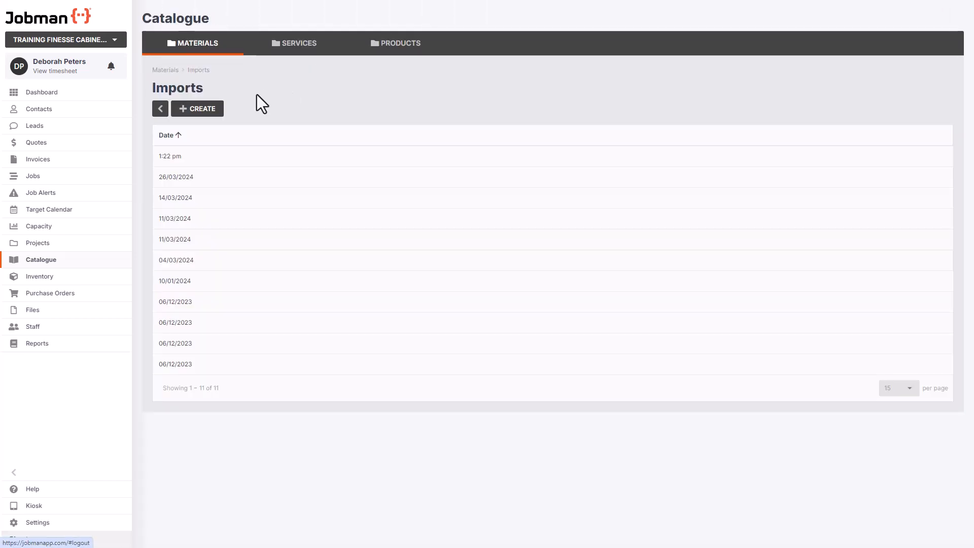
click(210, 113)
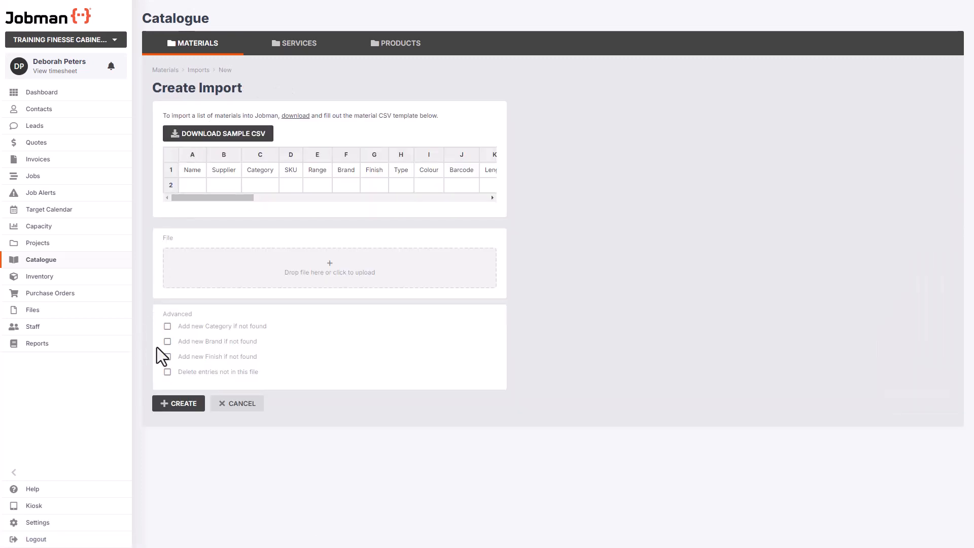
drag(163, 355, 348, 279)
click(167, 296)
click(167, 311)
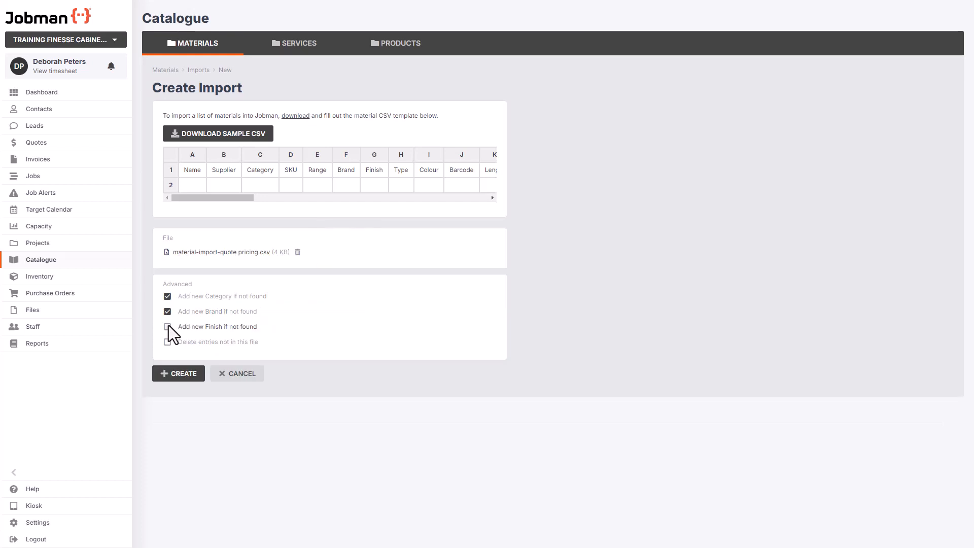
click(167, 327)
click(181, 373)
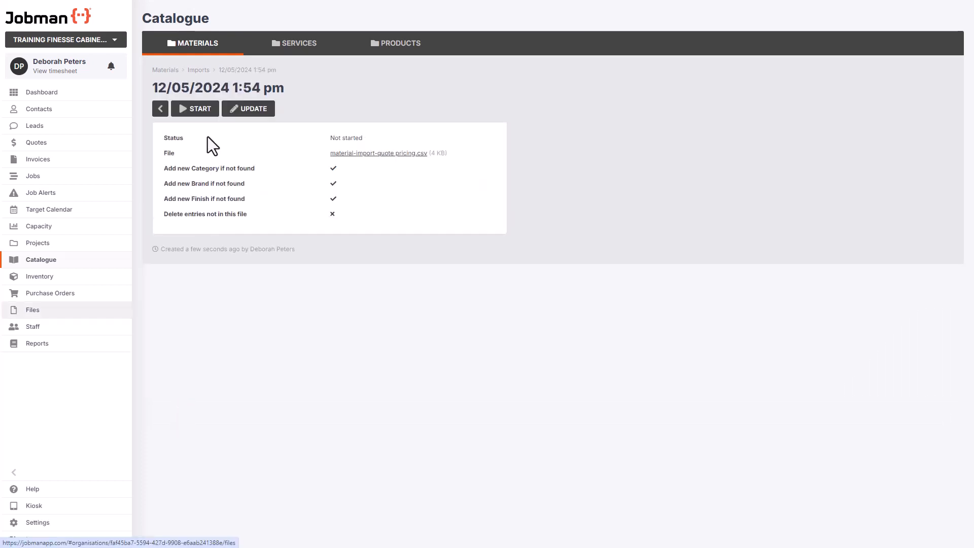
click(199, 110)
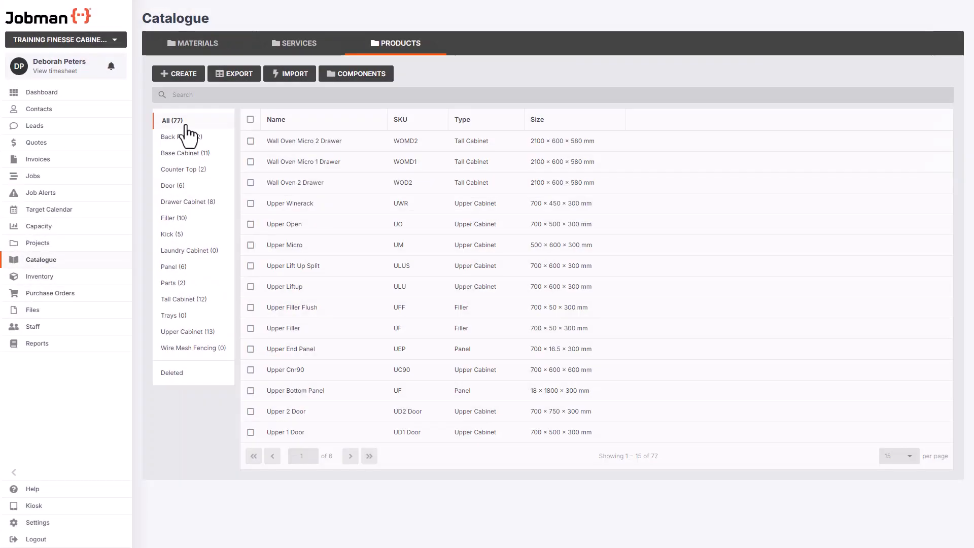
Start a new catalogue product named Metal Drip Pan with the type Trays.
click(191, 82)
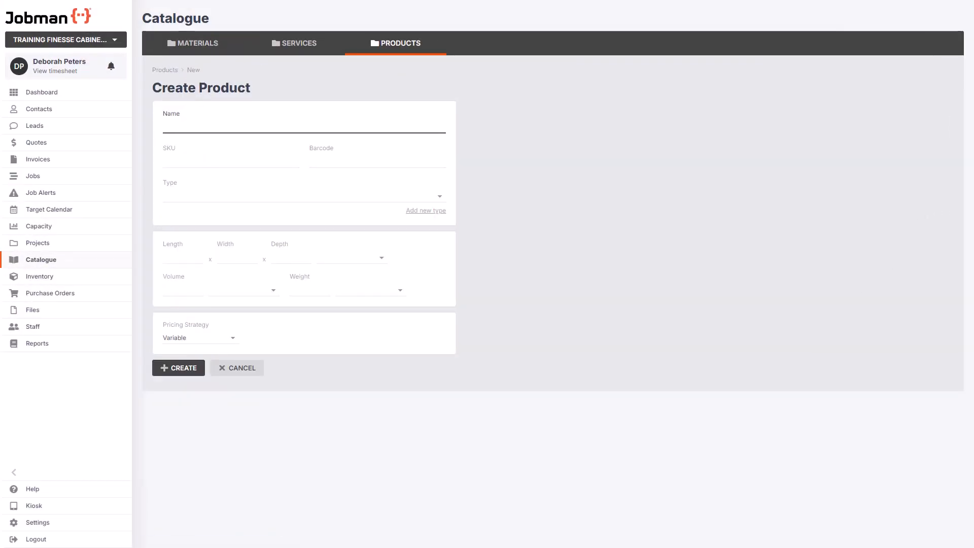
text(Metal Drip Pan)
click(435, 198)
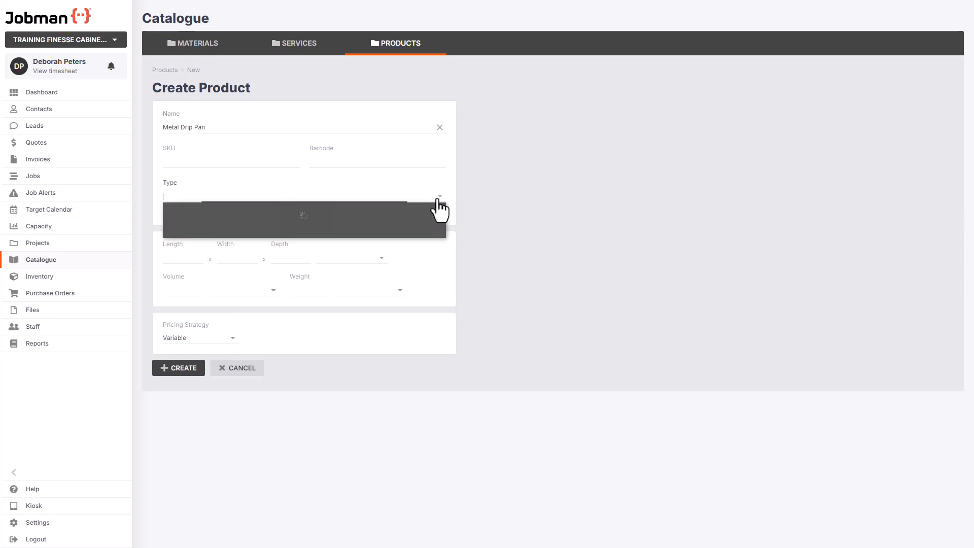
scroll(392, 263, down, 5)
click(388, 255)
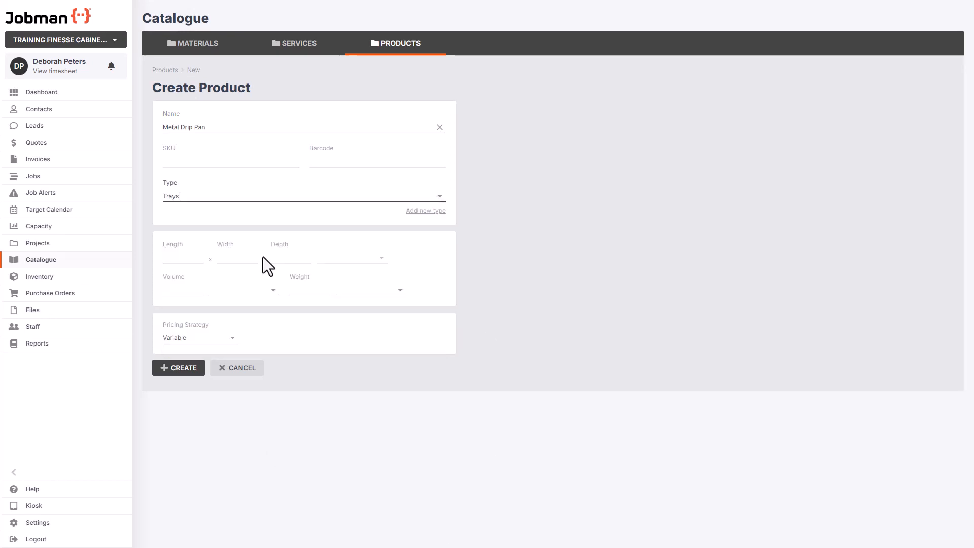
Set the Metal Drip Pan's size to 1200 × 500 × 50 cm and create the product.
click(164, 257)
text(1200)
key(Tab)
text(500)
key(Tab)
text(50)
key(Tab)
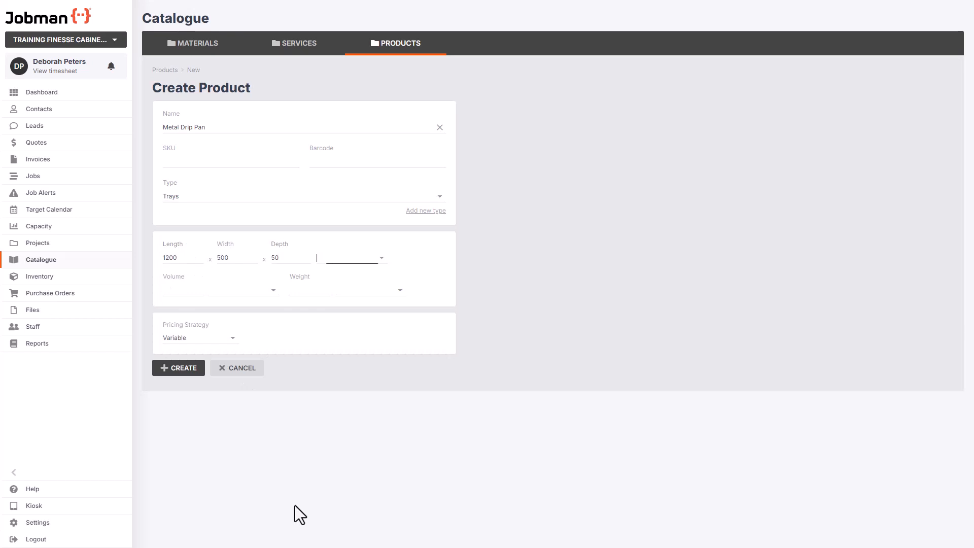
click(382, 260)
click(381, 276)
click(177, 369)
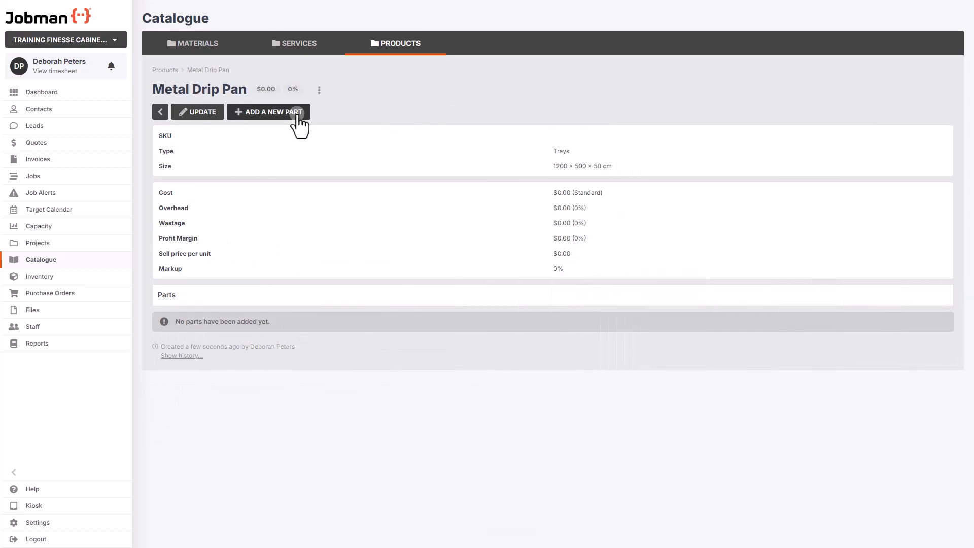
Add an Item part named Metal Tray to the Metal Drip Pan and set its cost to 550.
click(297, 115)
text(Metal Tray)
click(363, 321)
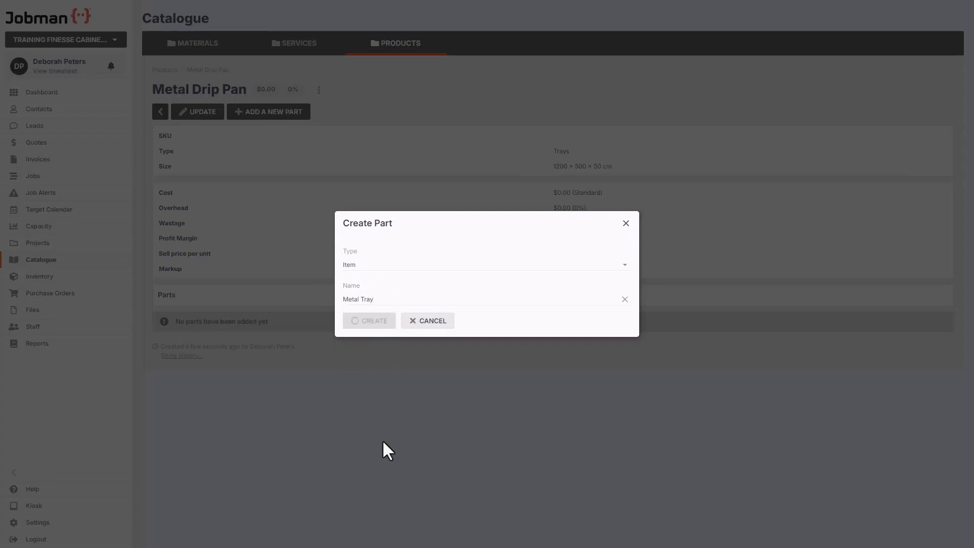
click(650, 339)
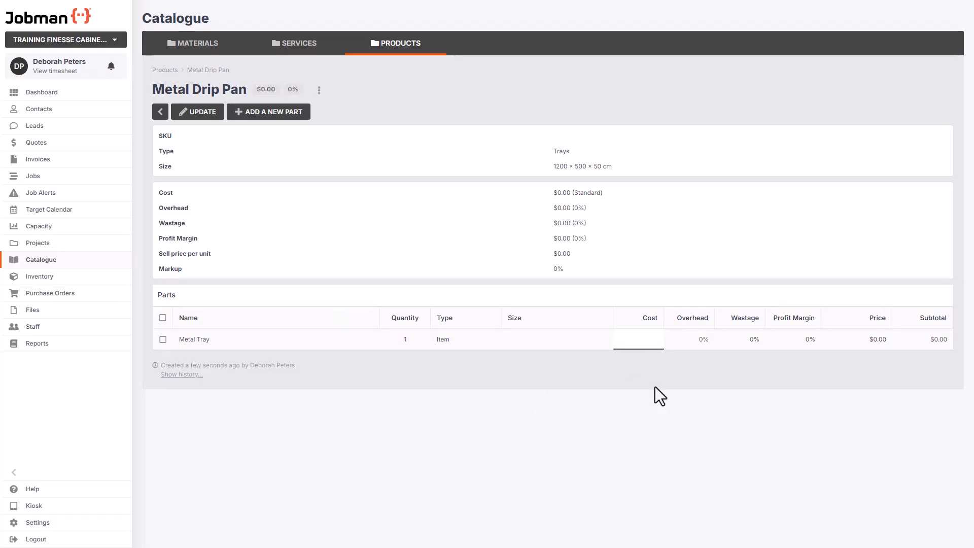
text(550)
key(Tab)
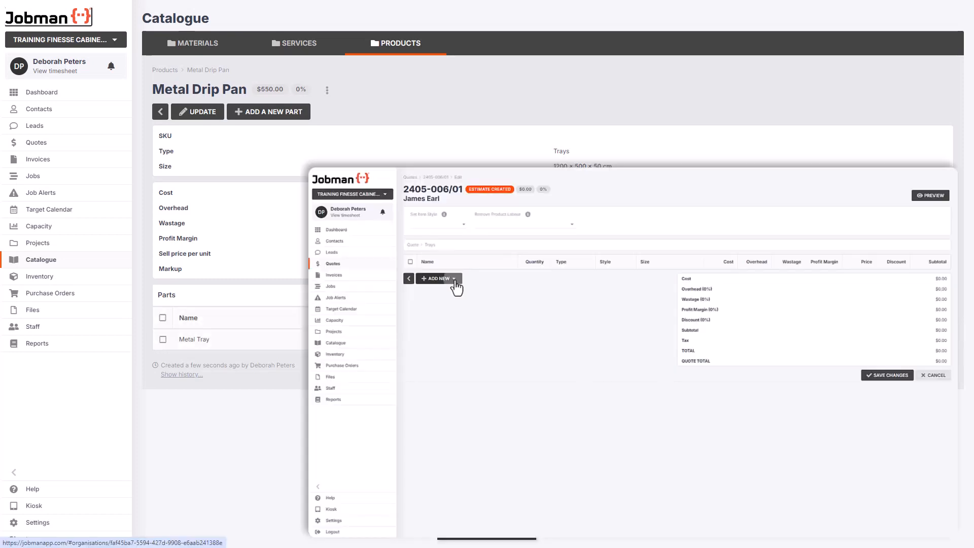
Open the choices for adding a new entry to the quote's Trays section.
click(455, 280)
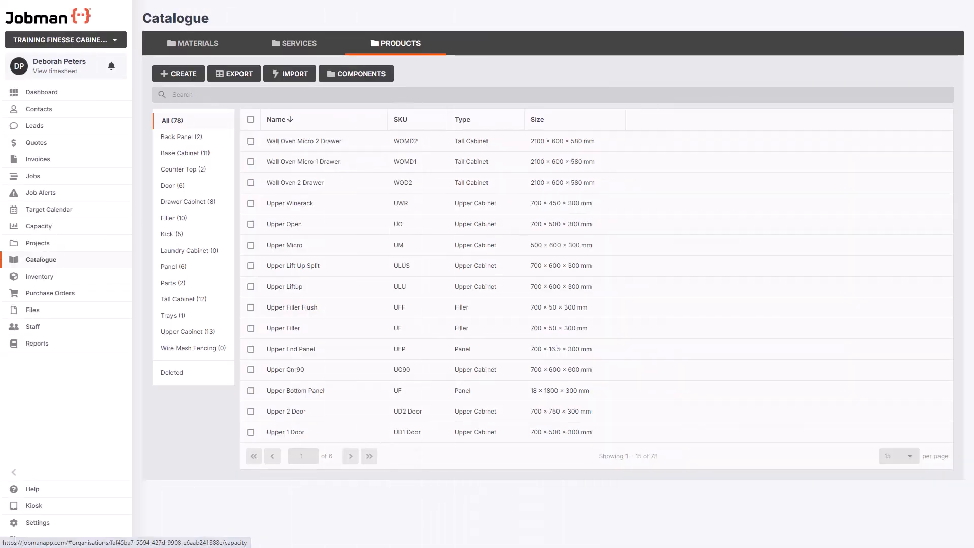
Start a new product component of type Style Item, based on the Door style item and named Drawer Front.
click(380, 87)
click(210, 111)
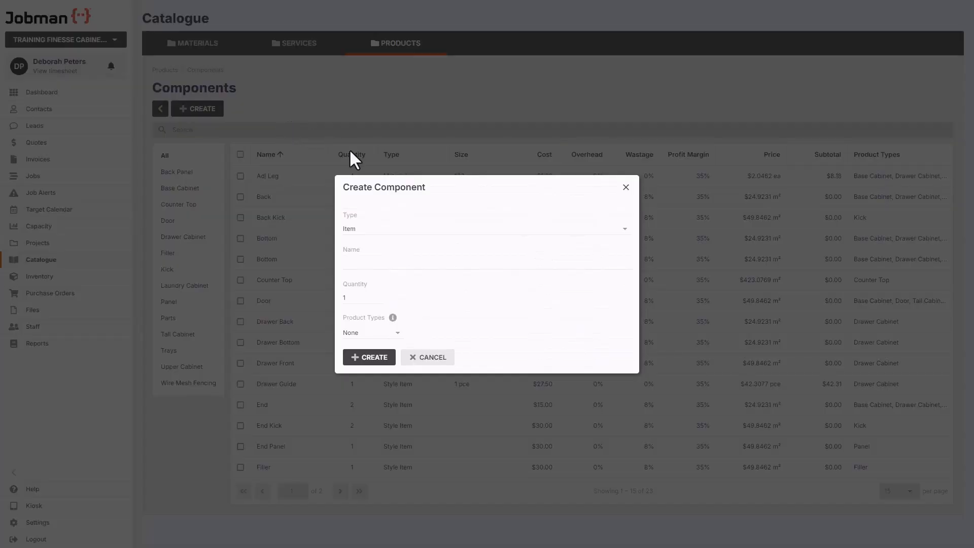
click(626, 231)
click(610, 283)
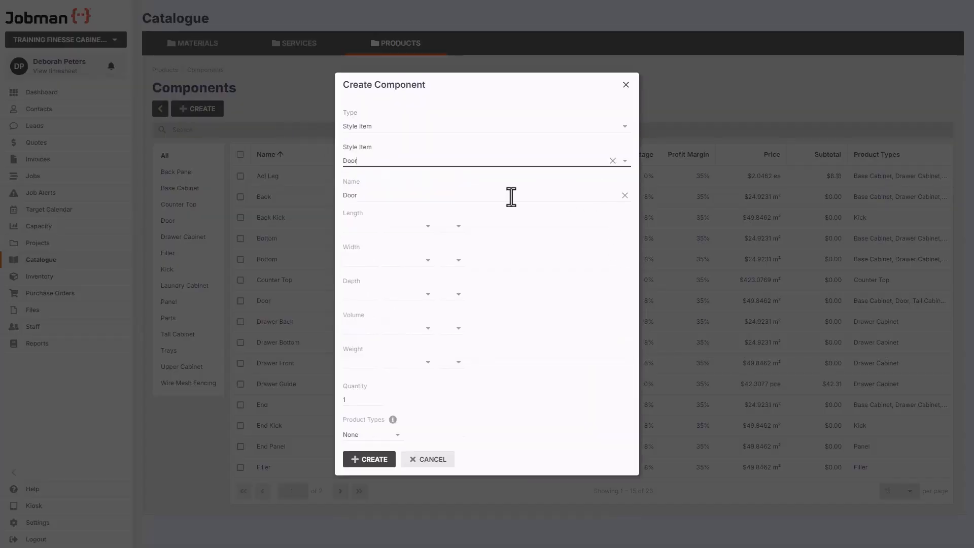
key(Tab)
text(Drawer Front)
Set the Drawer Front component's length to 33.33% of the product's length.
click(359, 229)
text(33.33)
key(Tab)
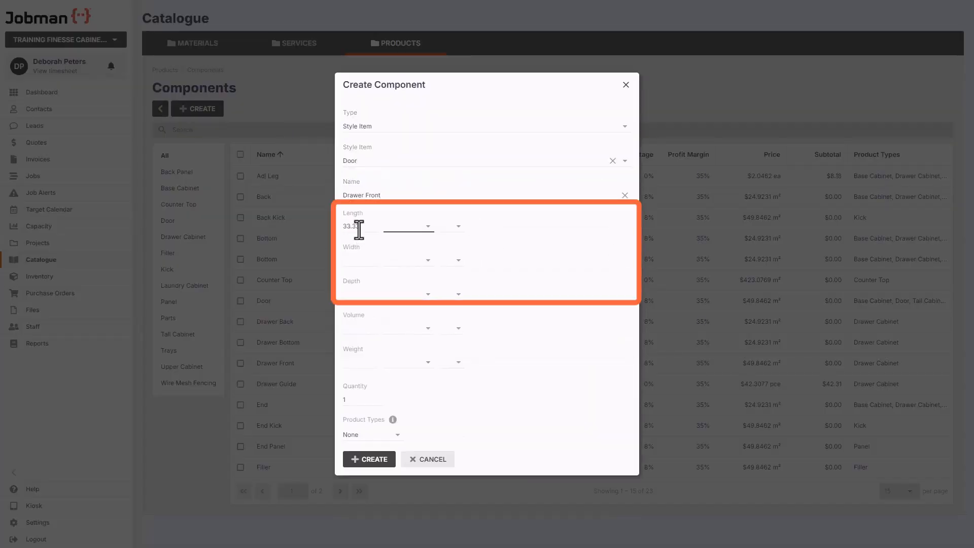
click(425, 252)
click(526, 229)
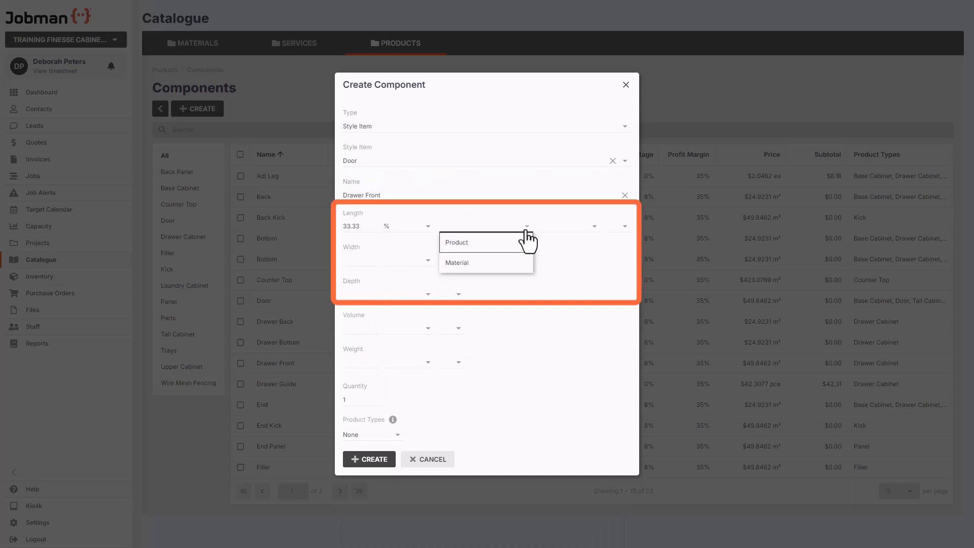
click(527, 241)
click(593, 231)
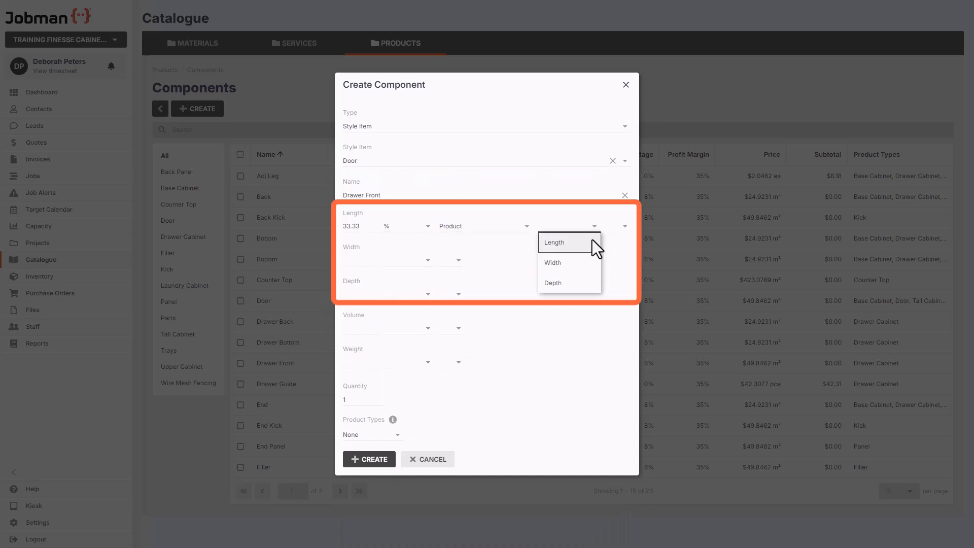
click(593, 241)
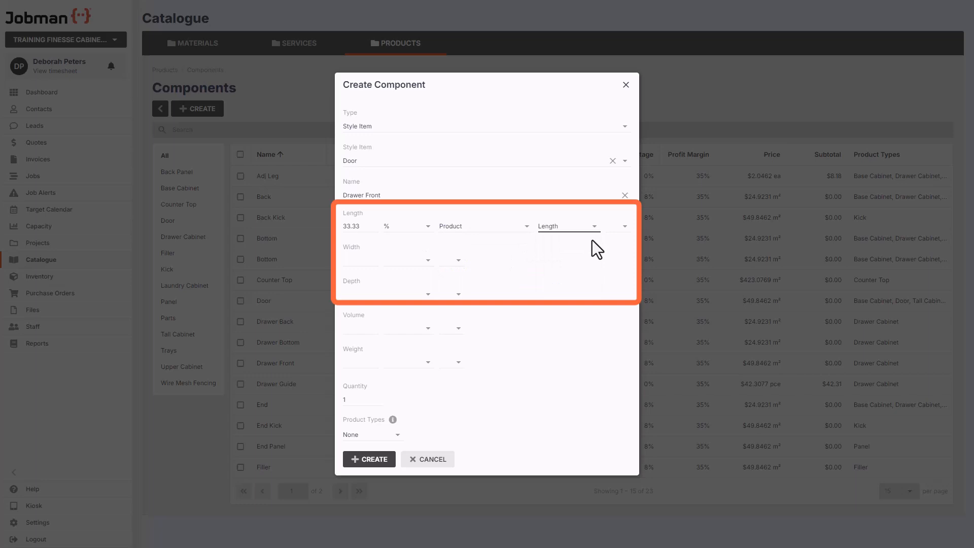
Set the Drawer Front component's width to 100% of the product's width.
click(363, 262)
text(100)
key(Tab)
click(427, 265)
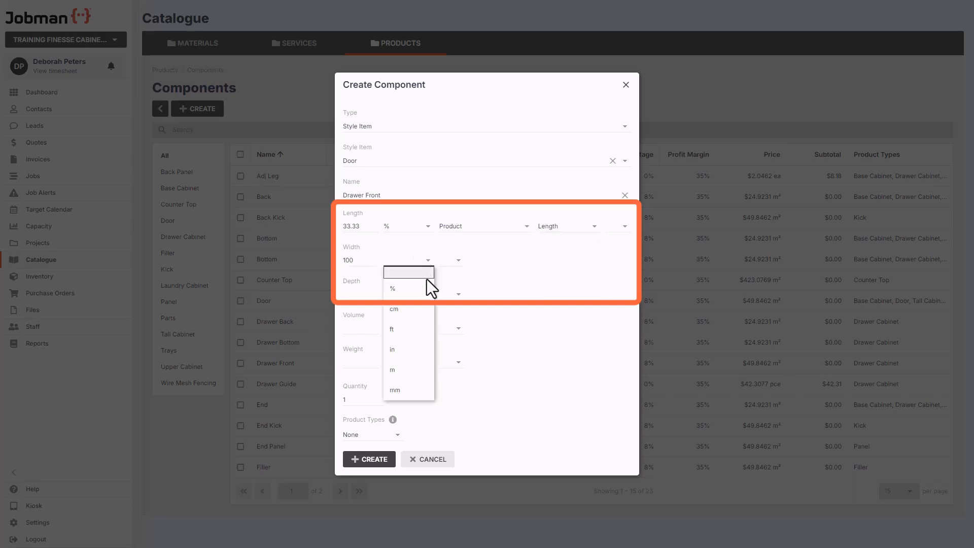
click(428, 279)
click(527, 262)
click(522, 277)
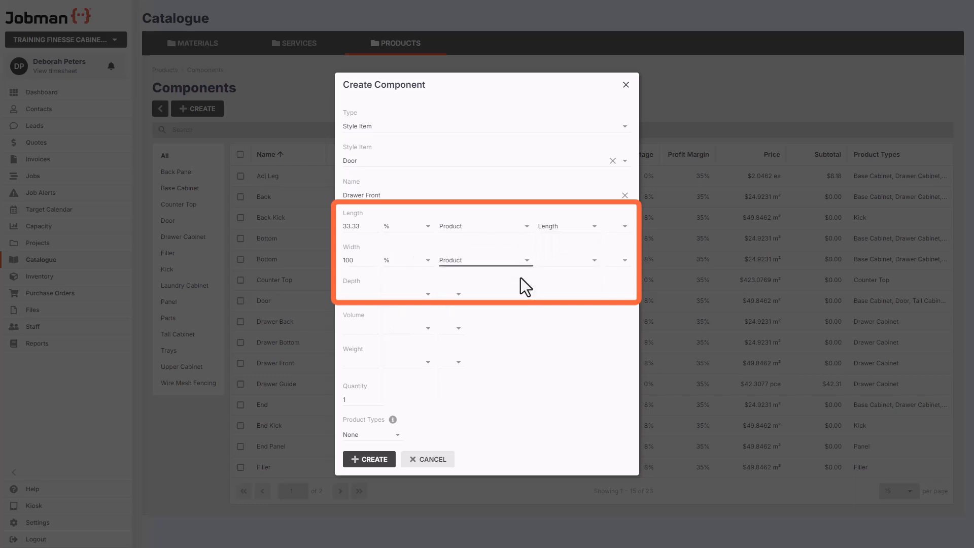
click(591, 261)
click(593, 299)
Limit the Drawer Front component to the selected product type Drawer Cabinet and create the component.
click(397, 438)
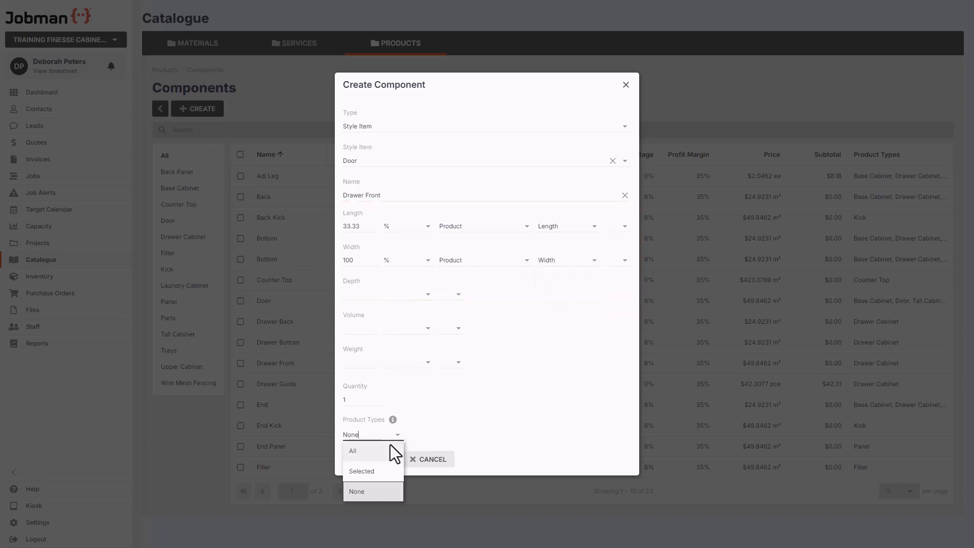
click(385, 466)
click(625, 435)
click(607, 364)
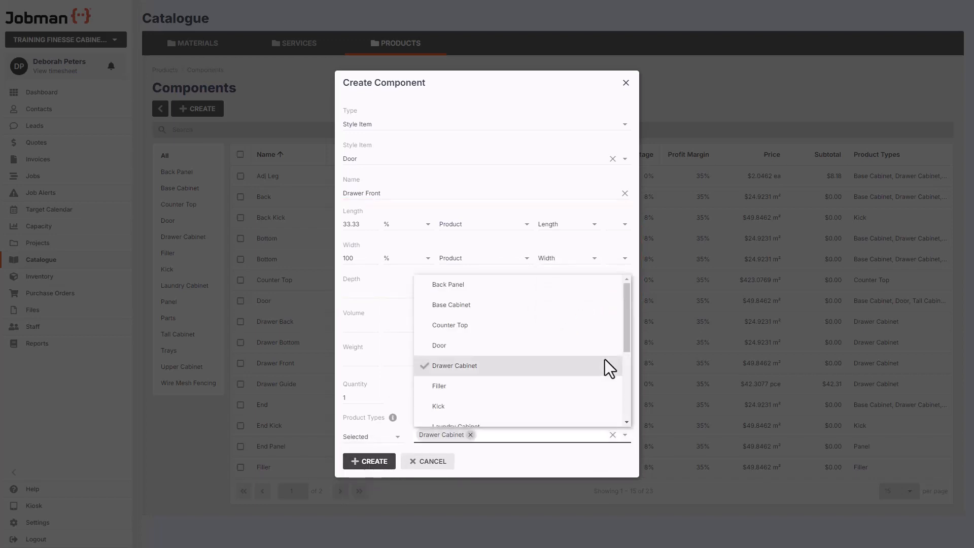
click(629, 436)
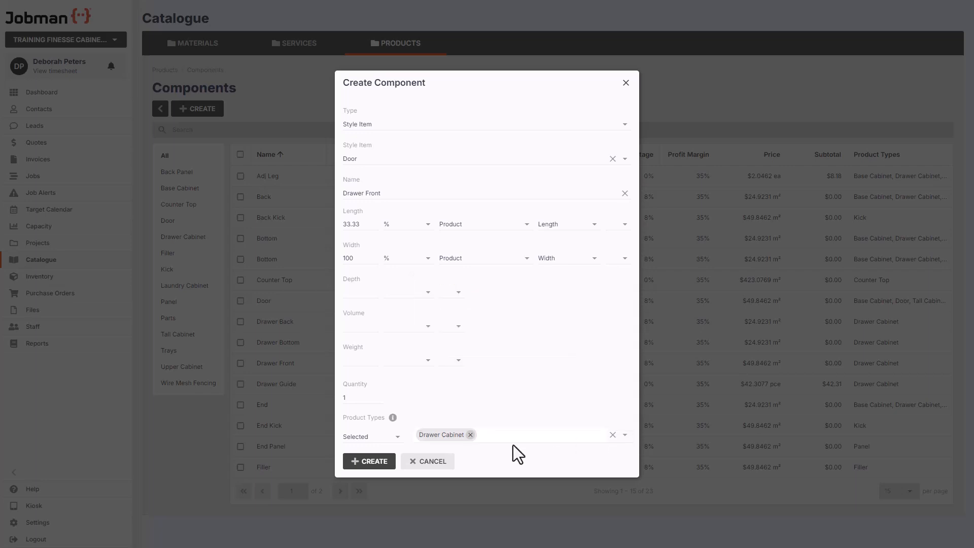
click(365, 463)
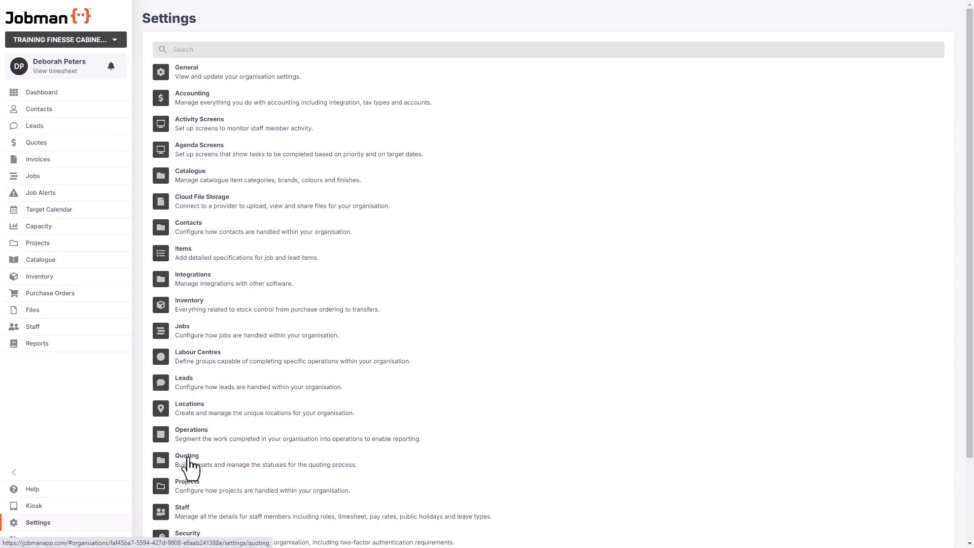
Open the Kitchen Basic preset in the quoting settings for editing and go into its Kitchen item.
click(189, 463)
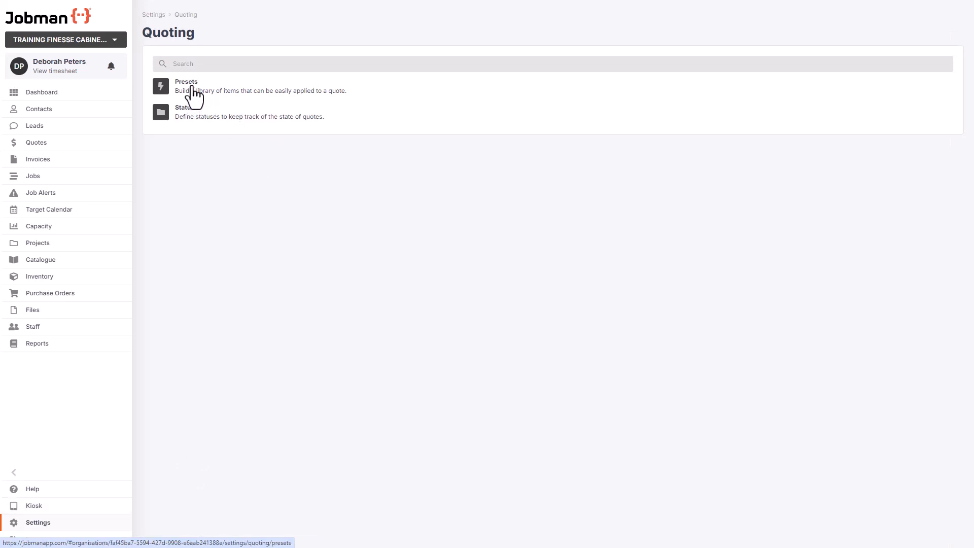
click(192, 89)
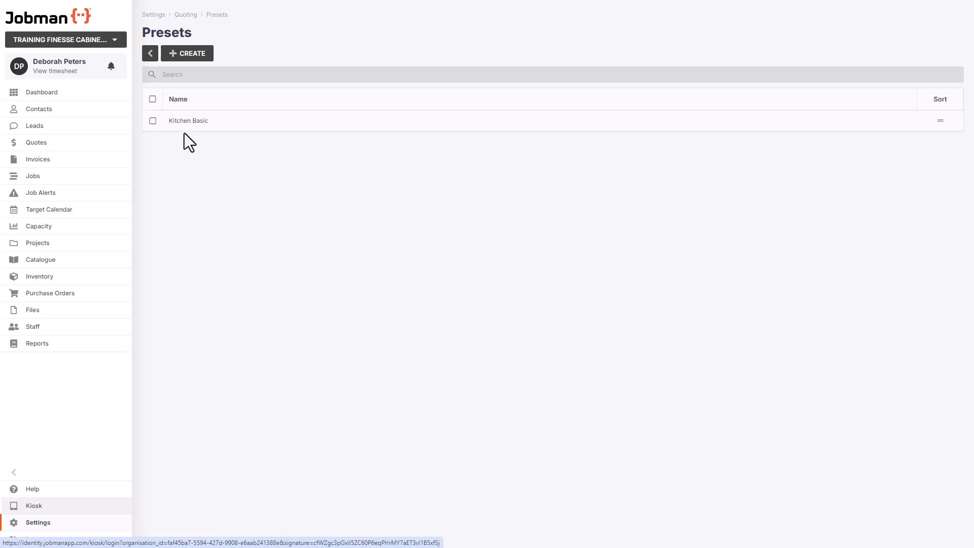
click(188, 122)
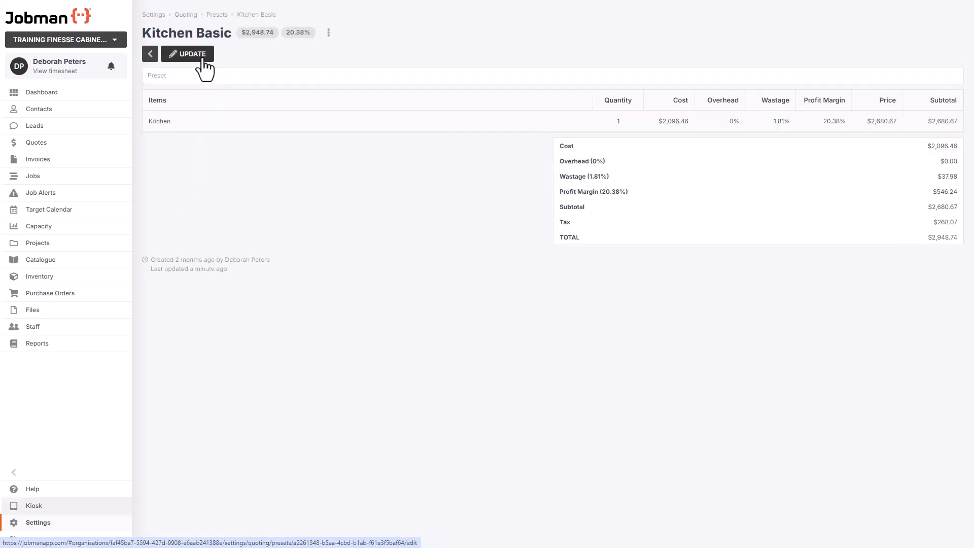
click(203, 55)
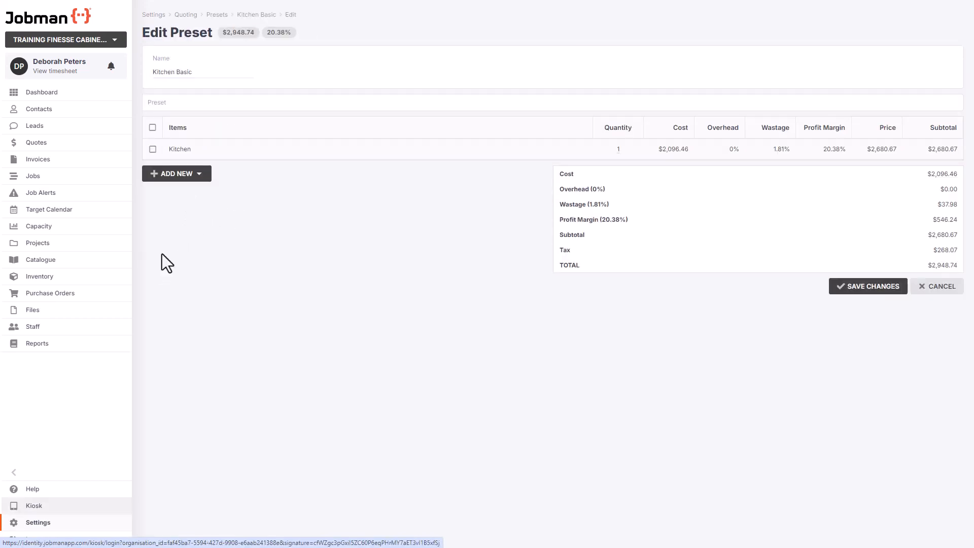
click(179, 149)
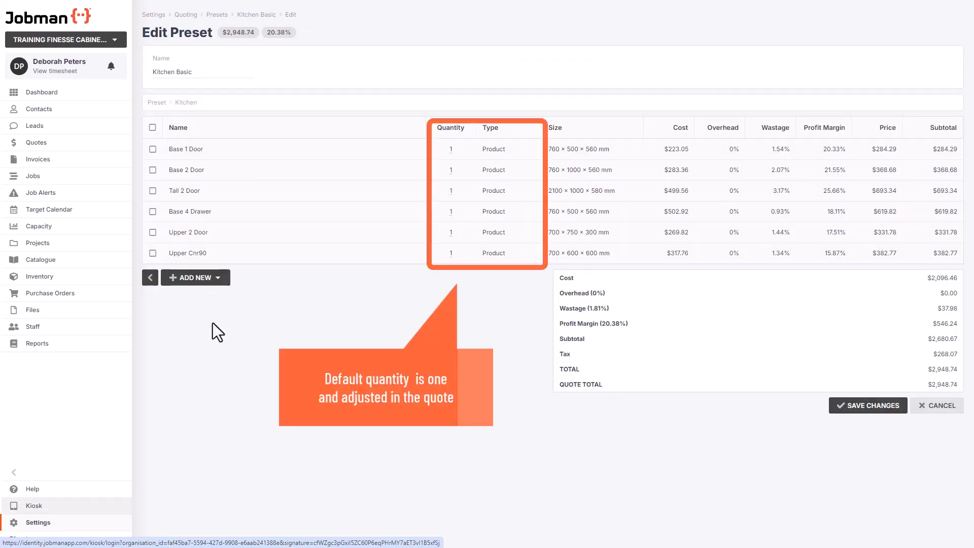
Add the service Electrical Certification - WA Power to the preset's Kitchen item.
click(217, 278)
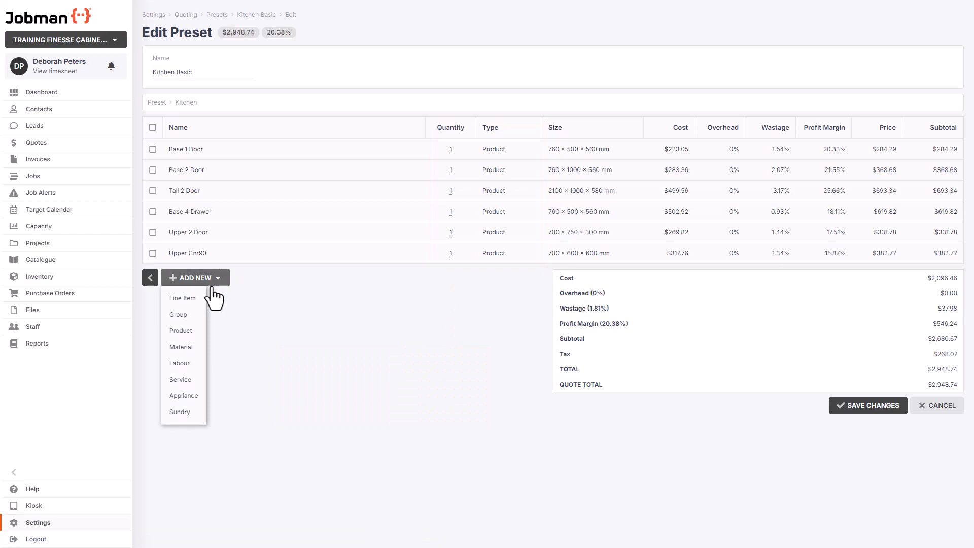
click(190, 379)
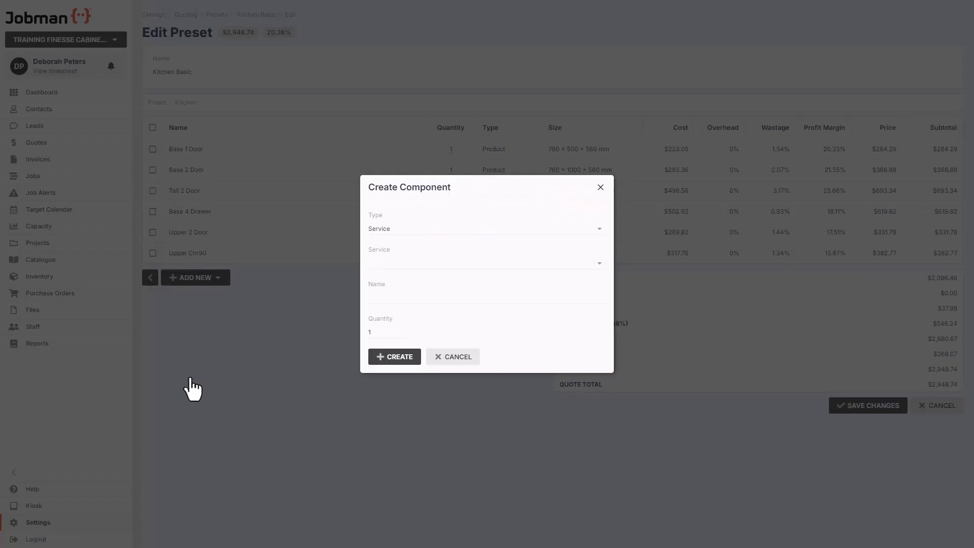
click(600, 265)
click(592, 274)
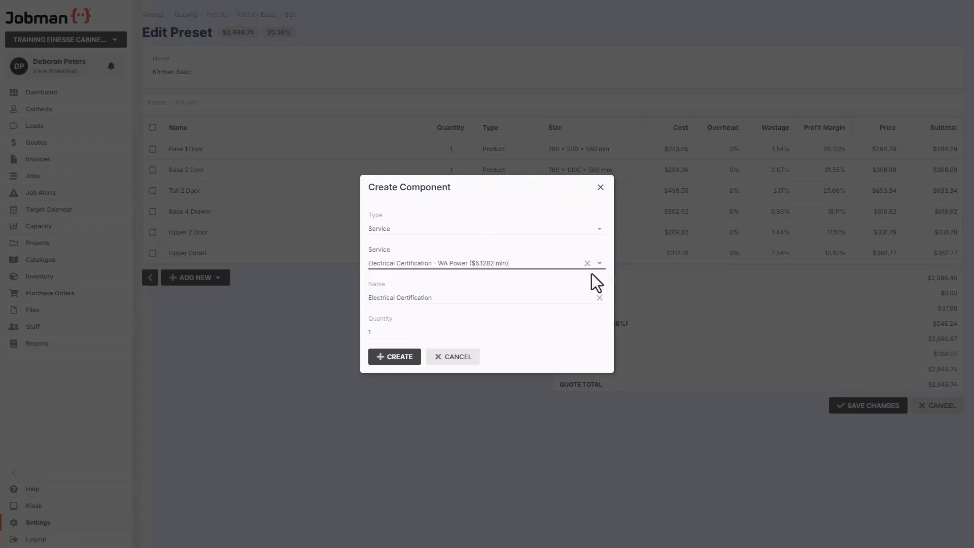
click(396, 356)
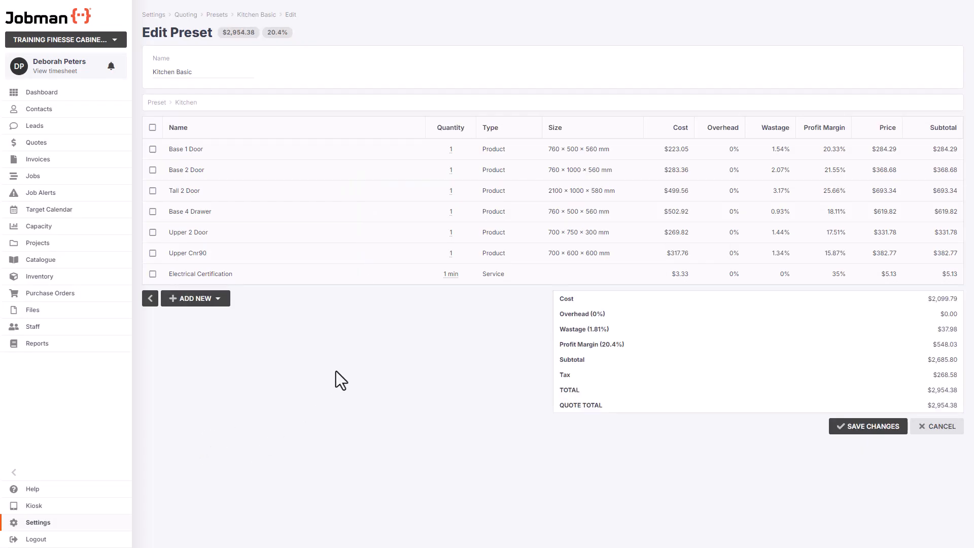
Set the Electrical Certification quantity to 60 min and save the changes to the preset.
click(449, 275)
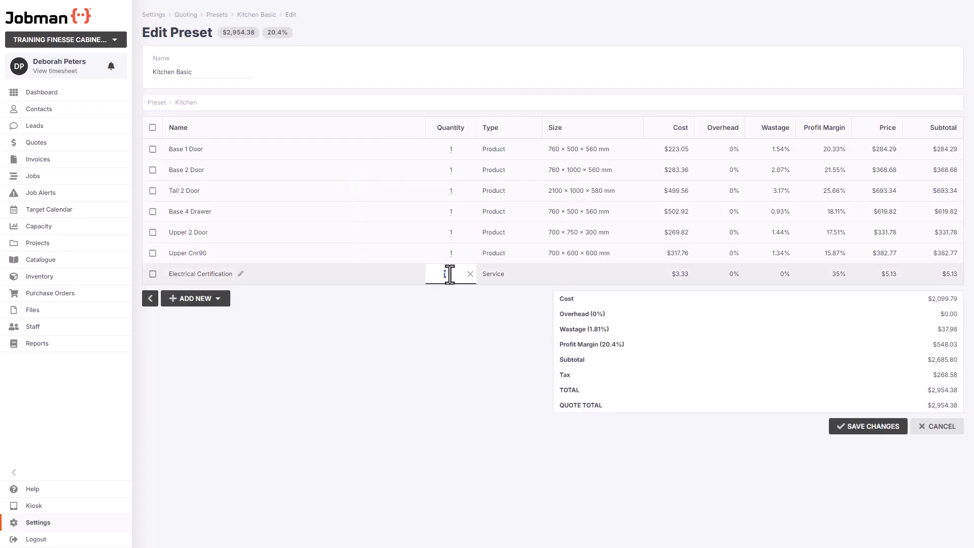
text(60)
key(Return)
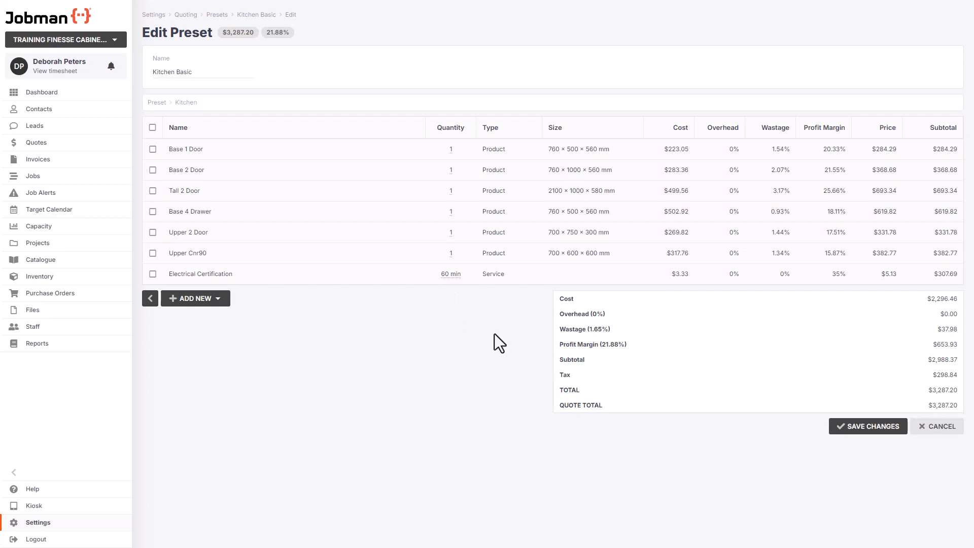
click(869, 428)
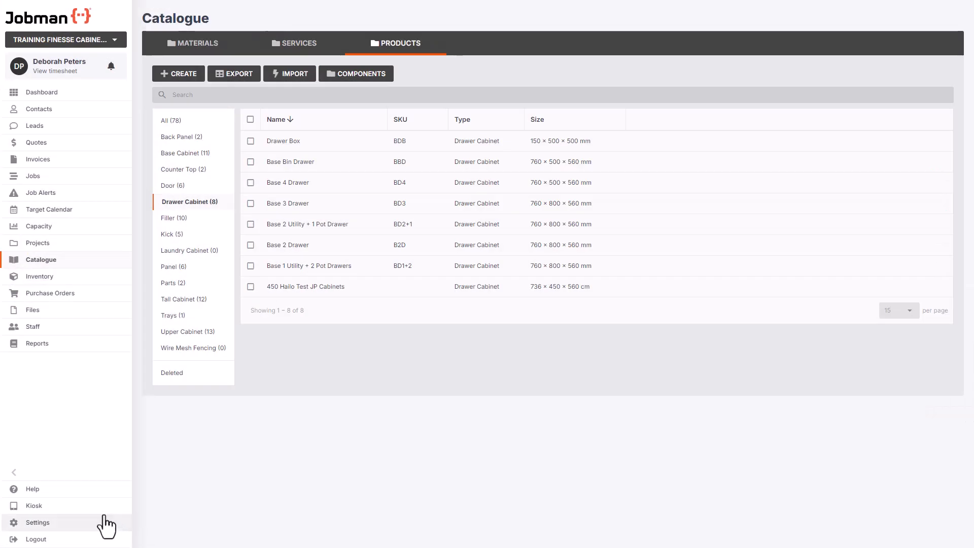
Search the help for "products" and open the article Proportional Products and Components Explained.
click(40, 490)
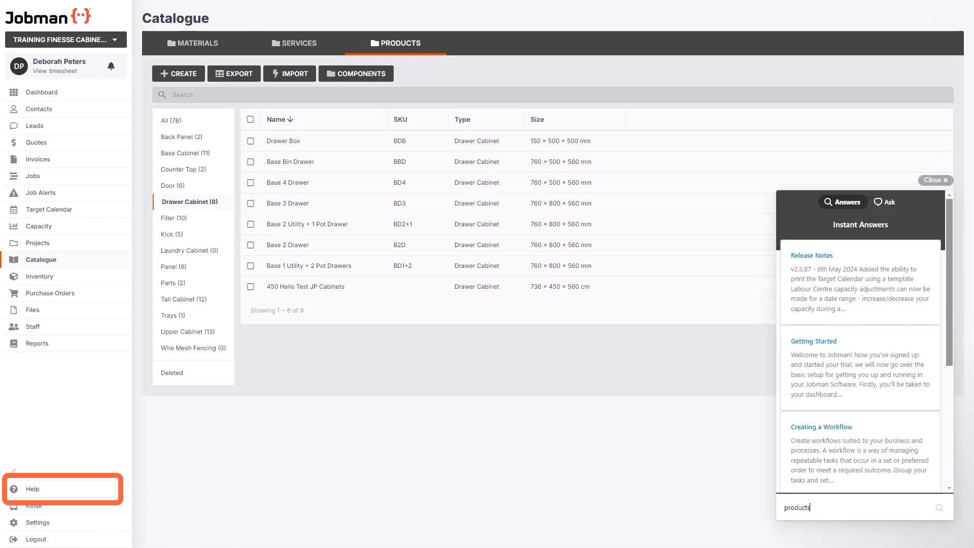
text(products)
key(Return)
click(822, 420)
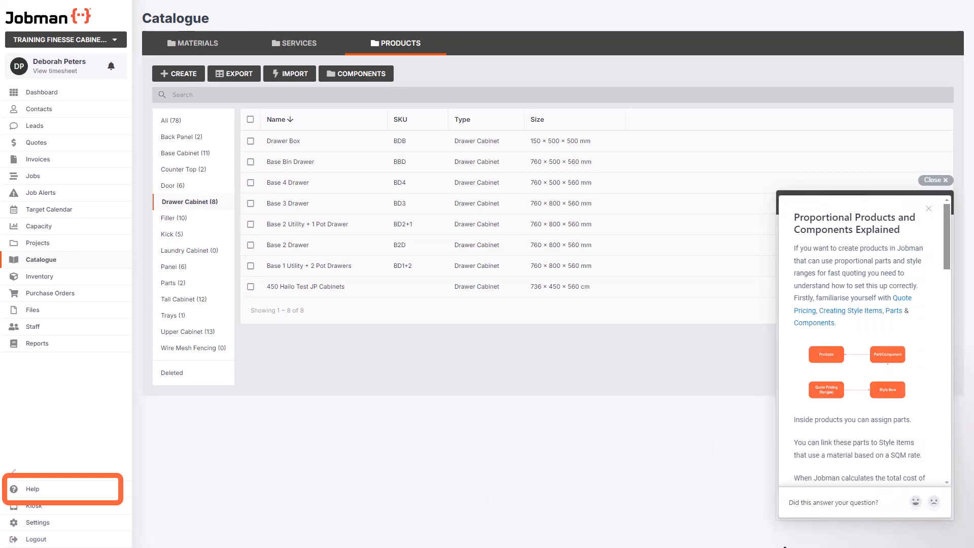
Read through the help article to its end and view the enlarged image of the material's pricing and optimisation settings.
scroll(926, 428, down, 10)
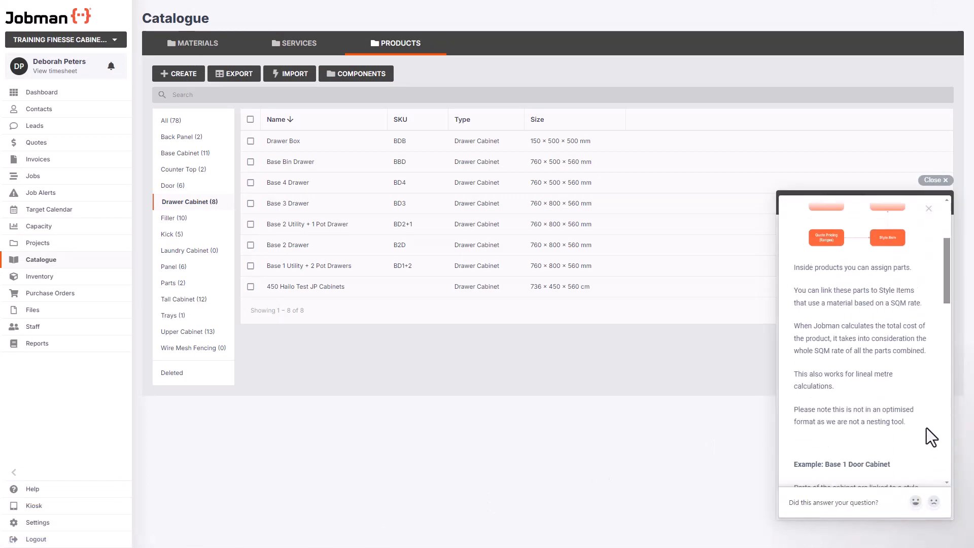
scroll(927, 434, down, 10)
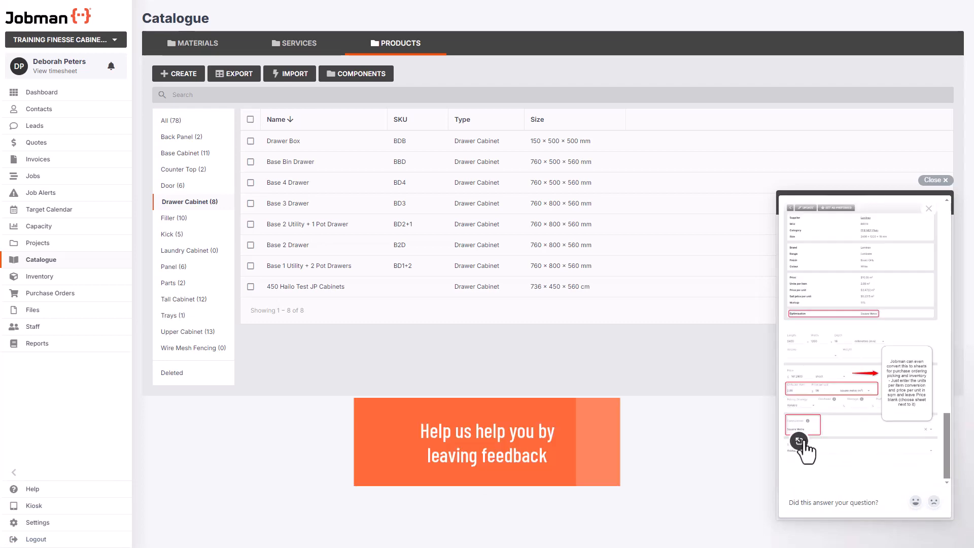
click(804, 443)
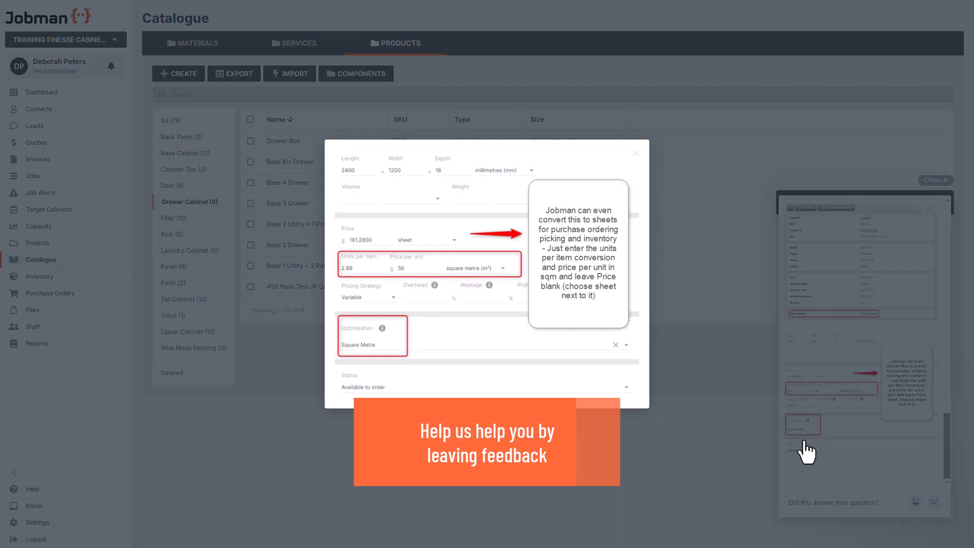
click(846, 450)
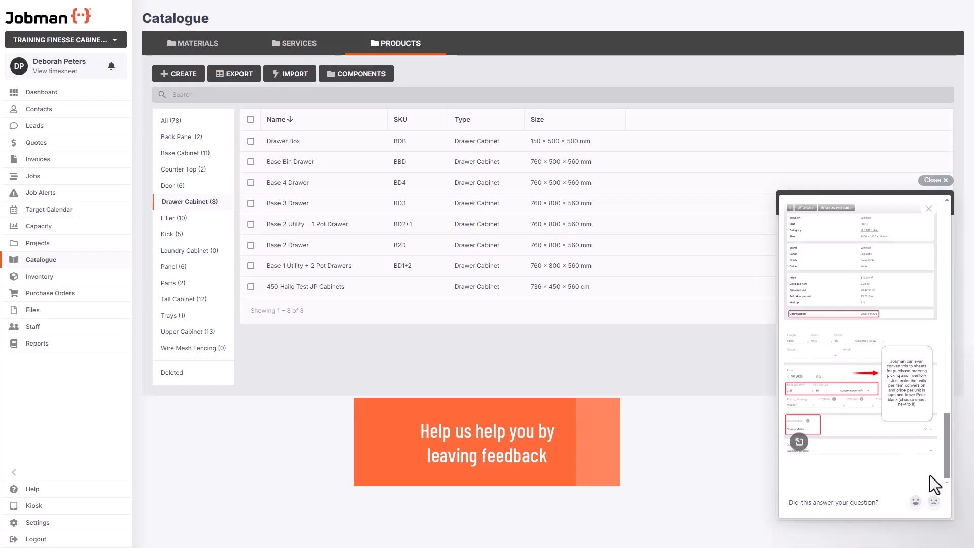
Give the help article positive feedback, then close the article and the help window.
click(916, 503)
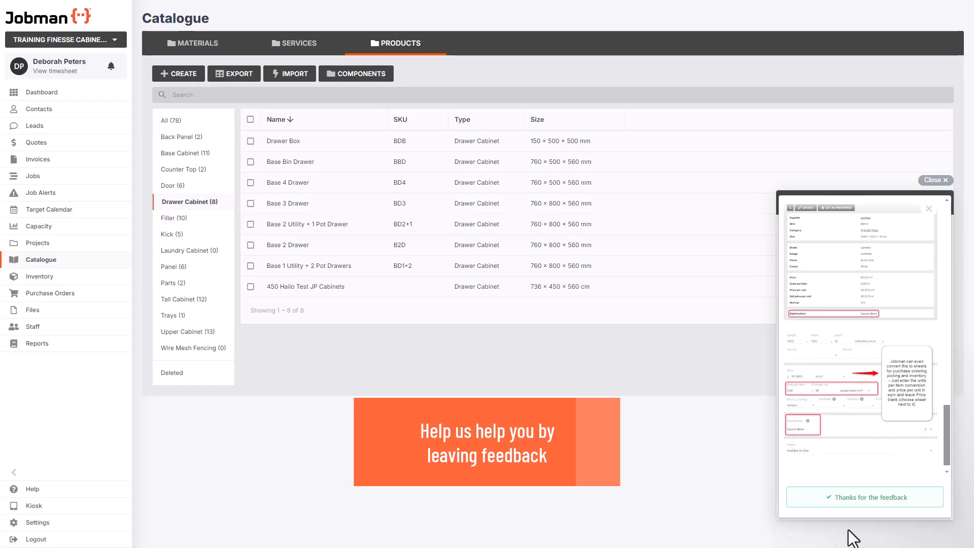
click(931, 210)
click(937, 180)
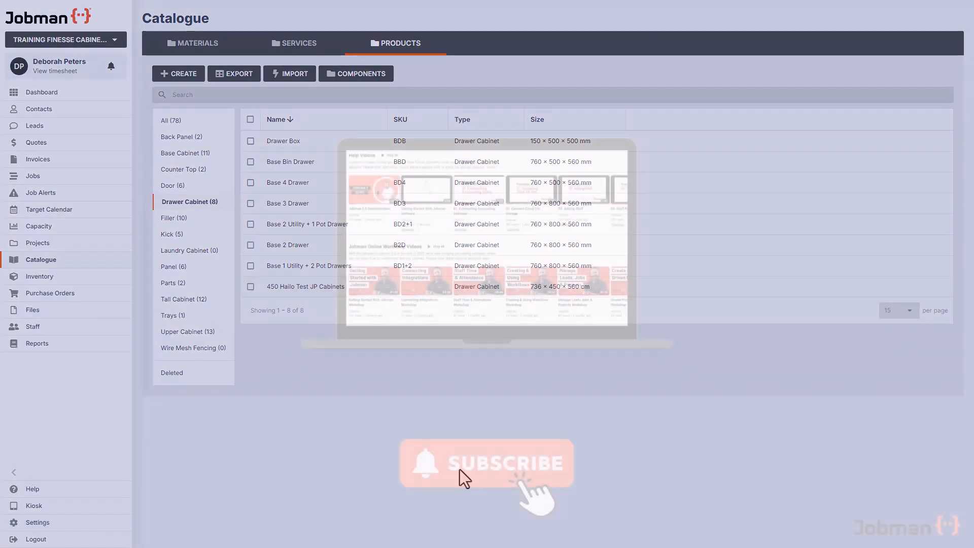